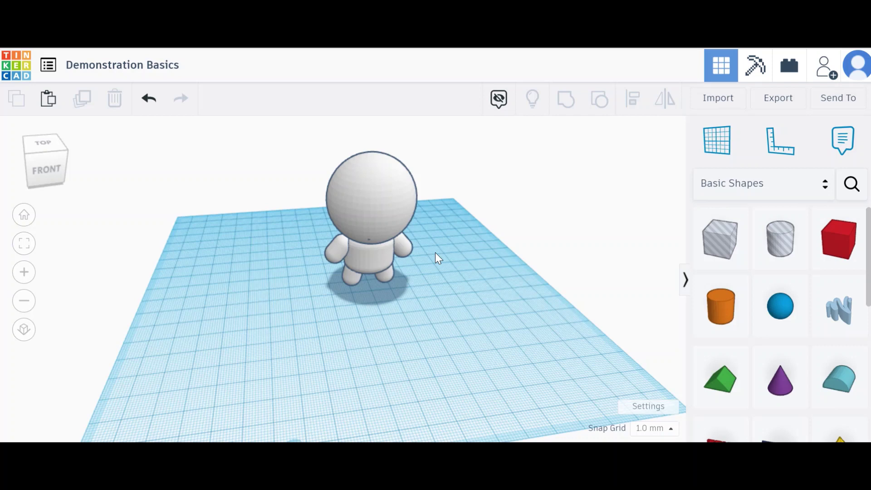
mouse_move(435, 253)
right_mouse_down()
mouse_move(518, 254)
mouse_move(509, 279)
mouse_move(486, 243)
mouse_move(424, 245)
mouse_move(429, 251)
right_mouse_up()
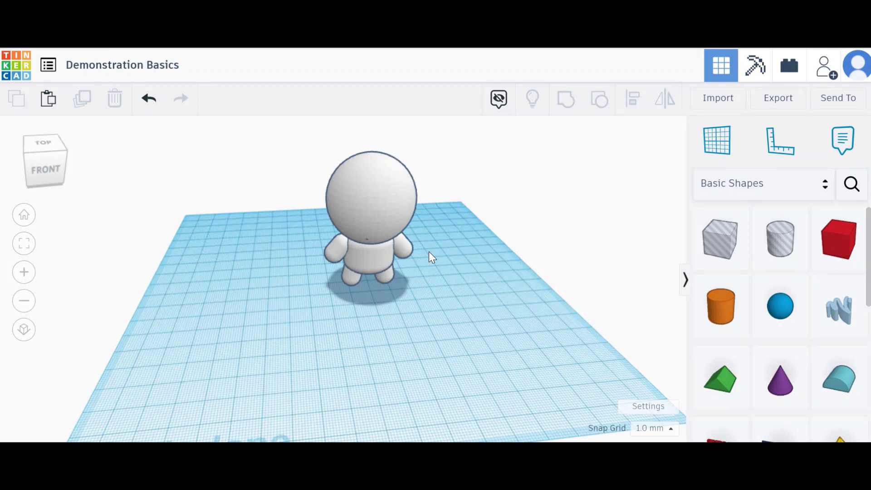
scroll(409, 198, "up", 2)
scroll(409, 198, "down", 1)
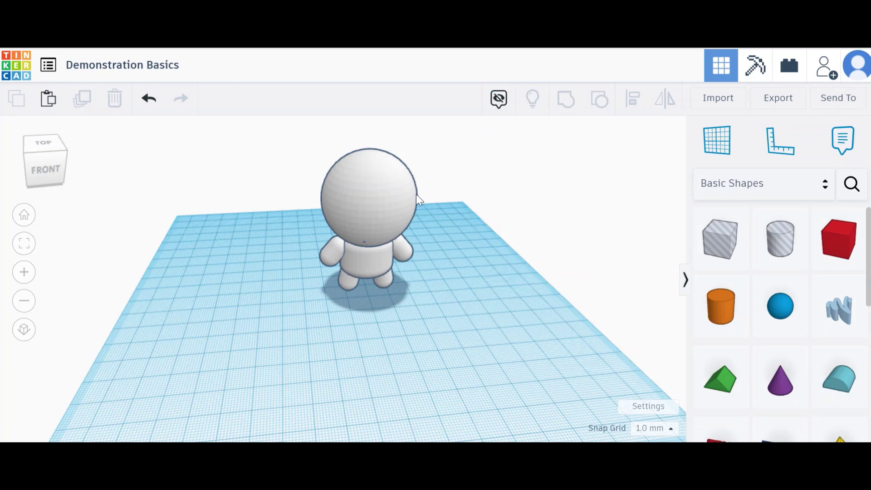
mouse_move(416, 195)
right_mouse_down()
mouse_move(448, 197)
mouse_move(431, 192)
right_mouse_up()
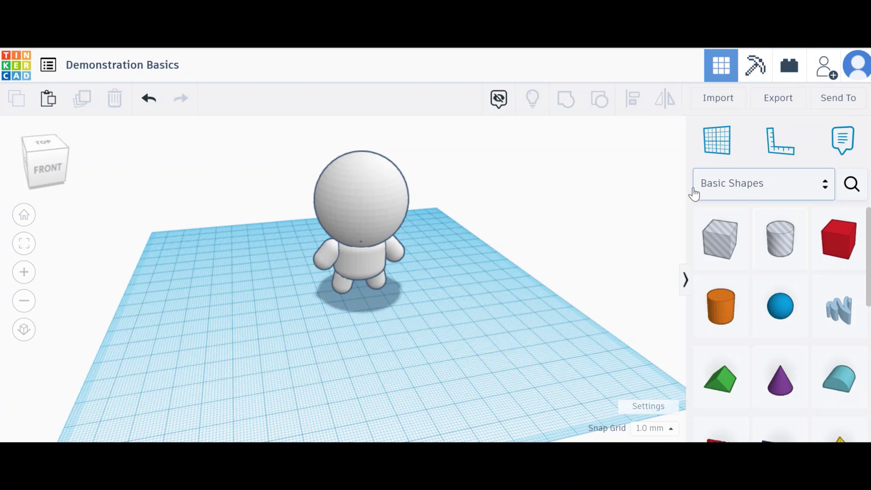
scroll(806, 340, "down", 5)
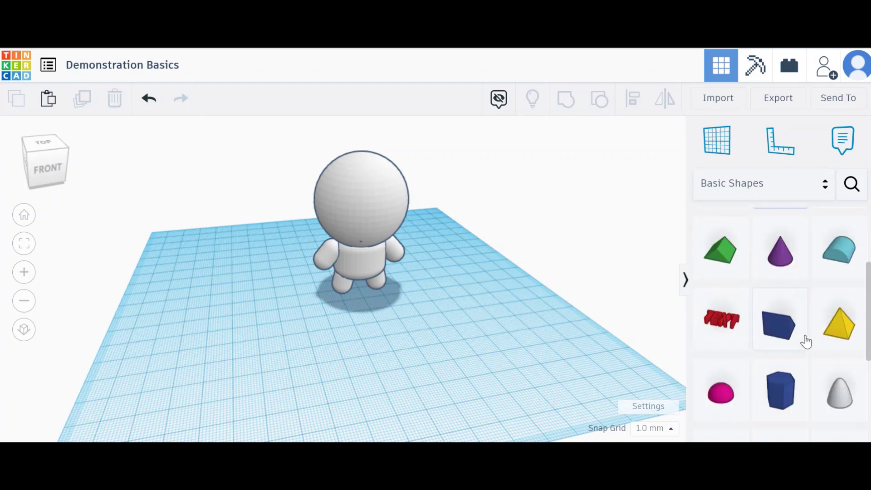
scroll(806, 342, "up", 3)
scroll(806, 340, "up", 3)
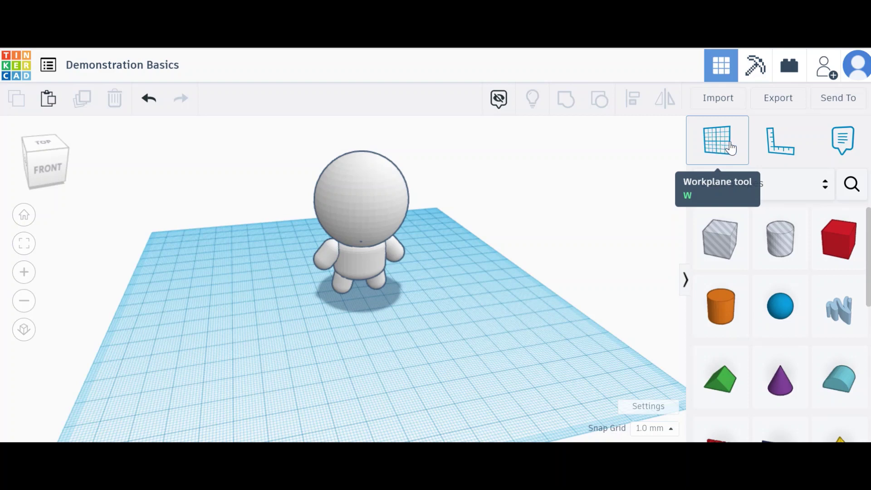
- Attach a note reading "Add a cape." to the back of the figure's body
left_click(844, 151)
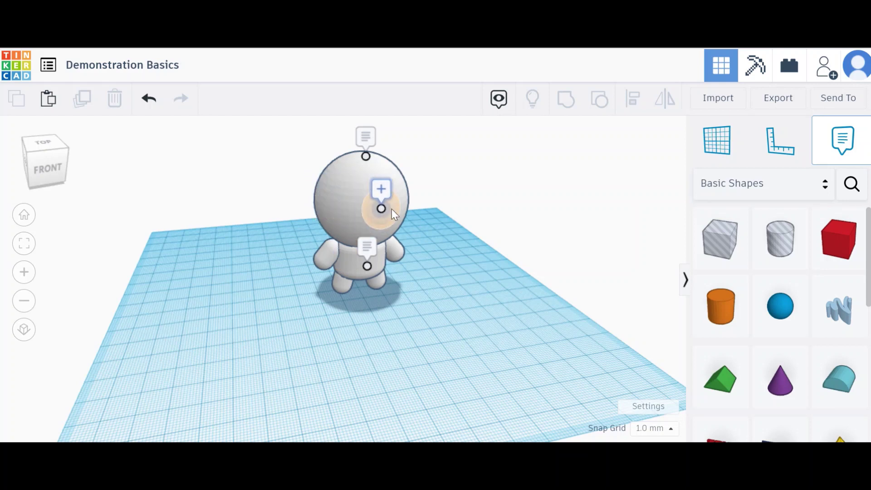
right_click_drag(396, 209, 215, 198)
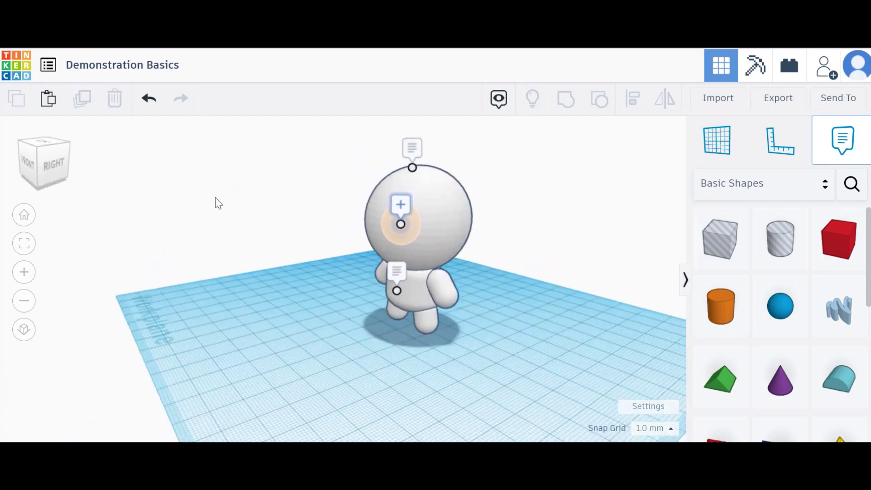
left_click(61, 155)
left_click_drag(60, 160, 53, 147)
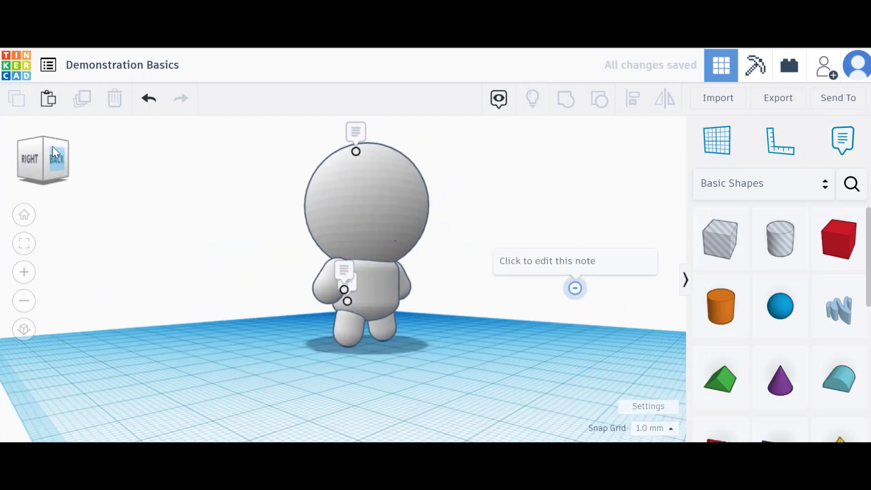
left_click(53, 146)
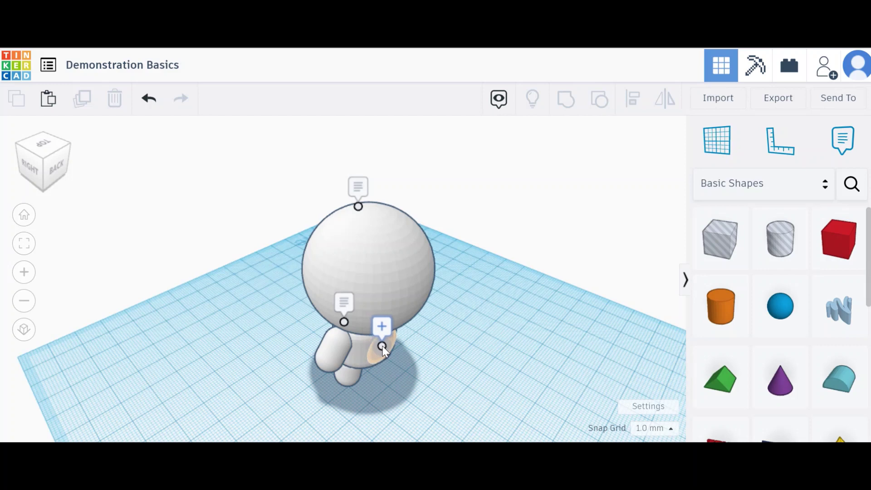
left_click(382, 328)
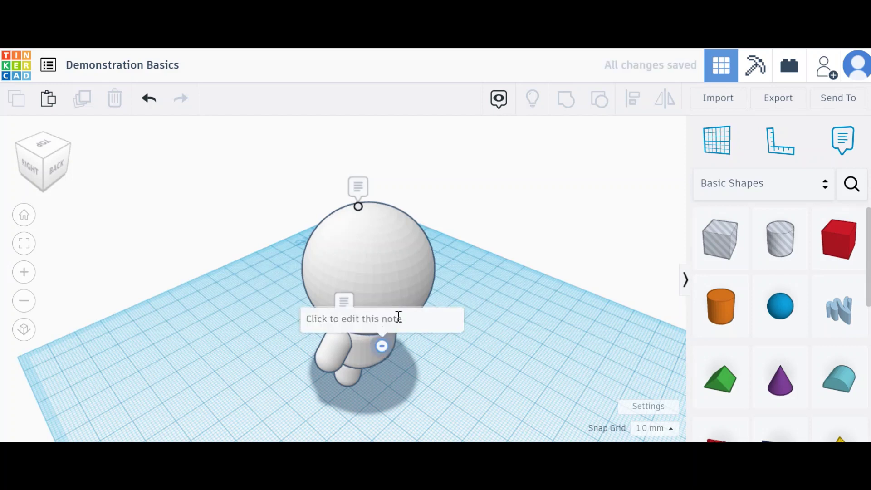
left_click(398, 317)
type("Add a ca")
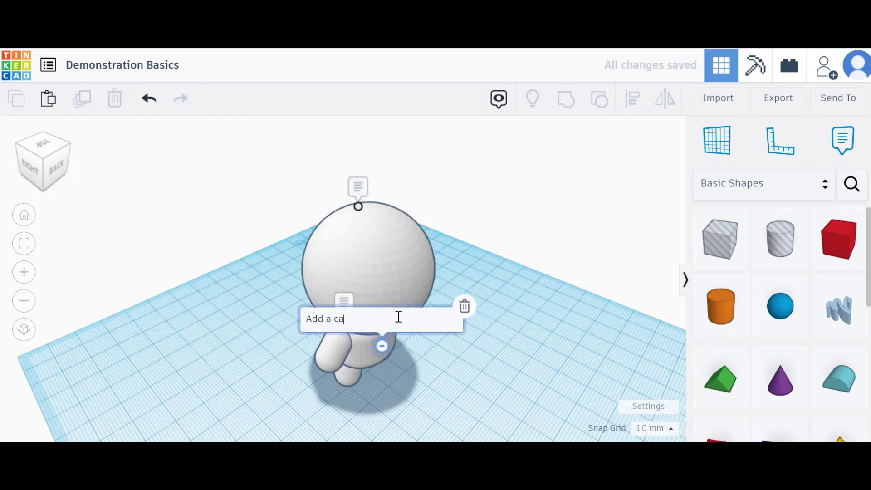
type("pe.")
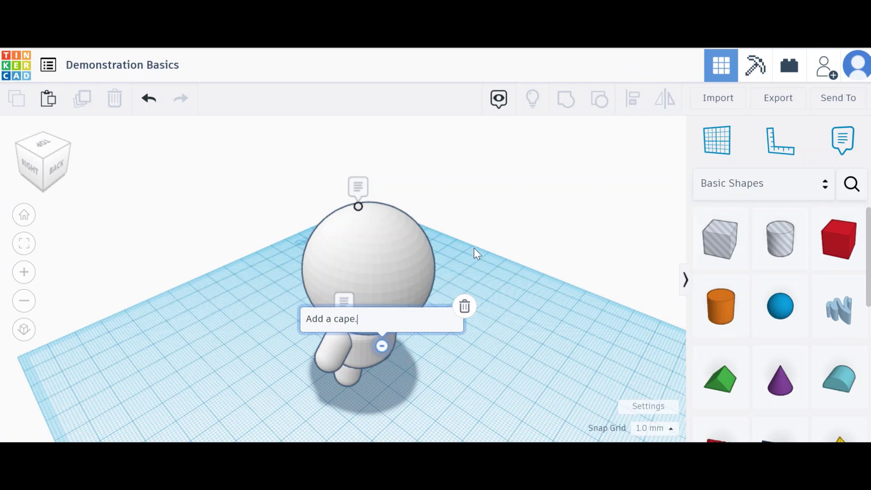
key("Return")
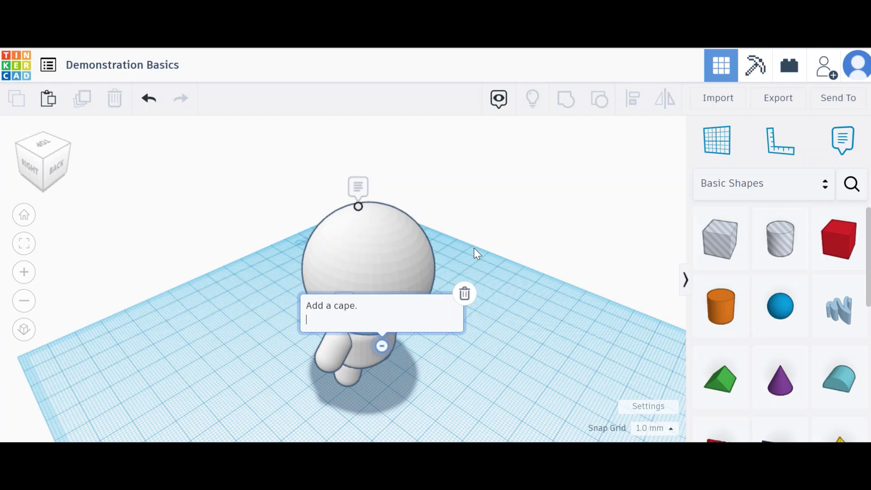
key("BackSpace")
left_click(483, 259)
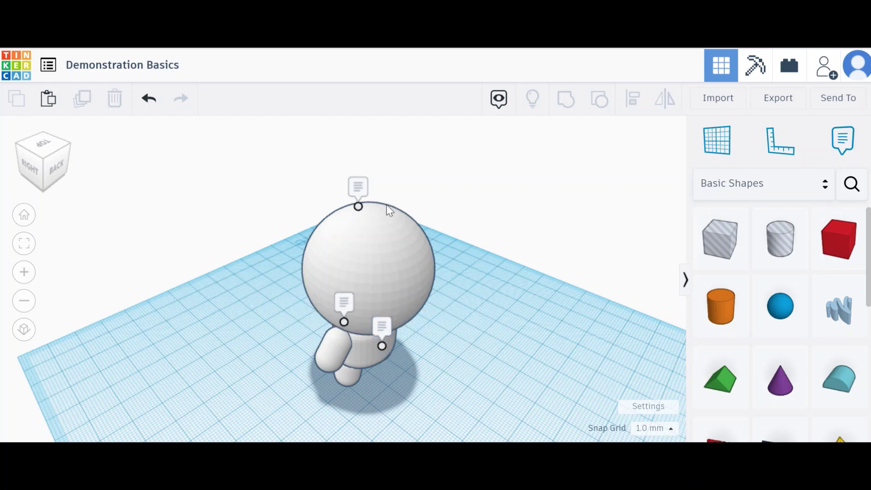
- Preview the notes on the figure's head and body, and return to the home view
mouse_move(357, 192)
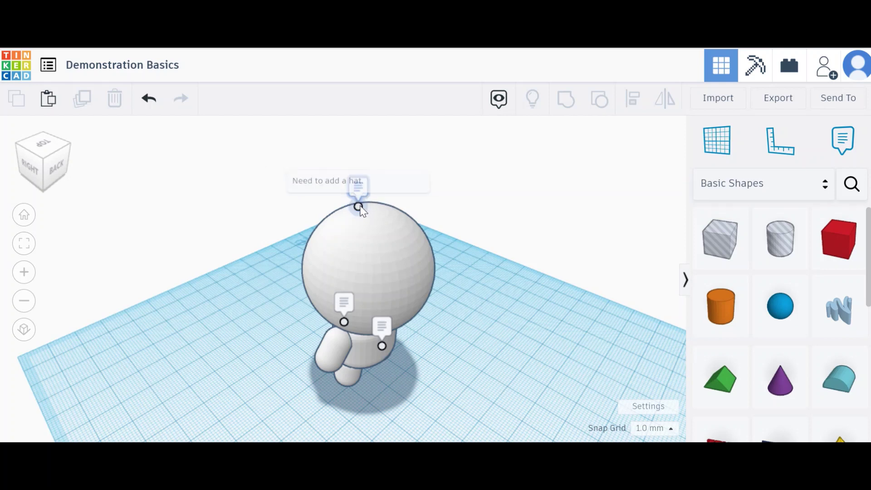
mouse_move(344, 321)
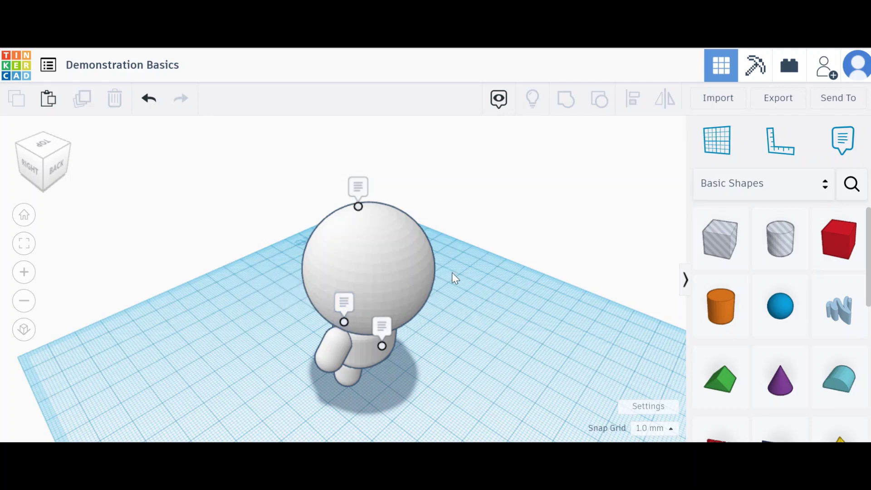
left_click(42, 144)
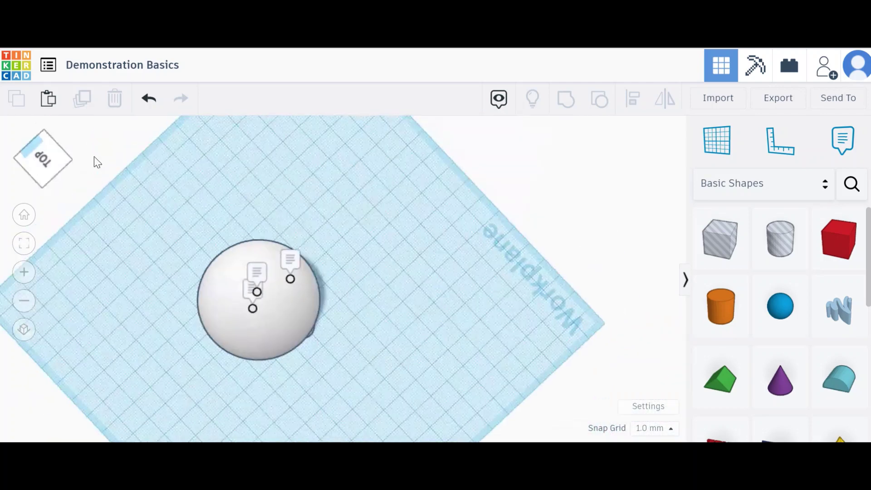
left_click(66, 154)
left_click(24, 214)
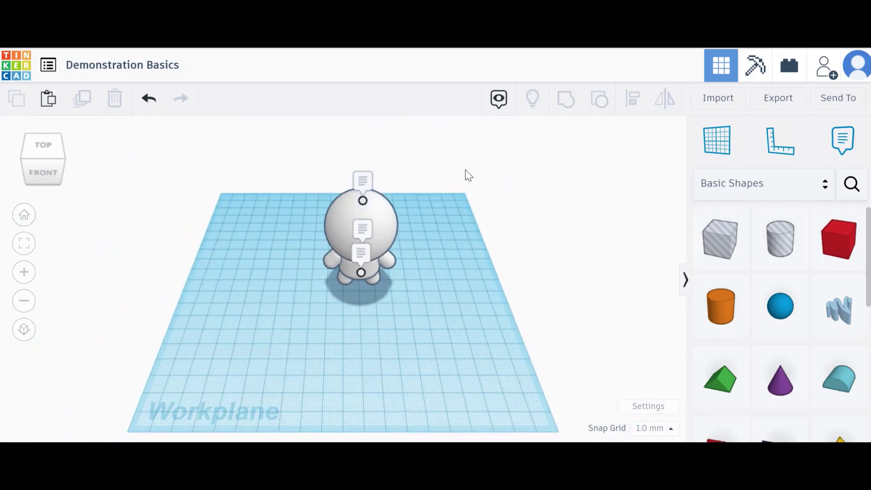
- Collapse the shapes library to enlarge the workspace around the figure
left_click(686, 279)
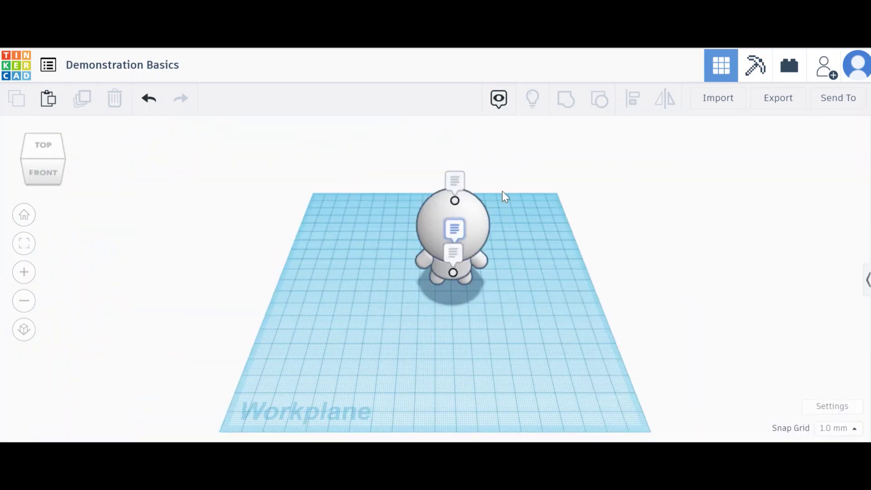
scroll(498, 243, "down", 2)
scroll(498, 243, "up", 4)
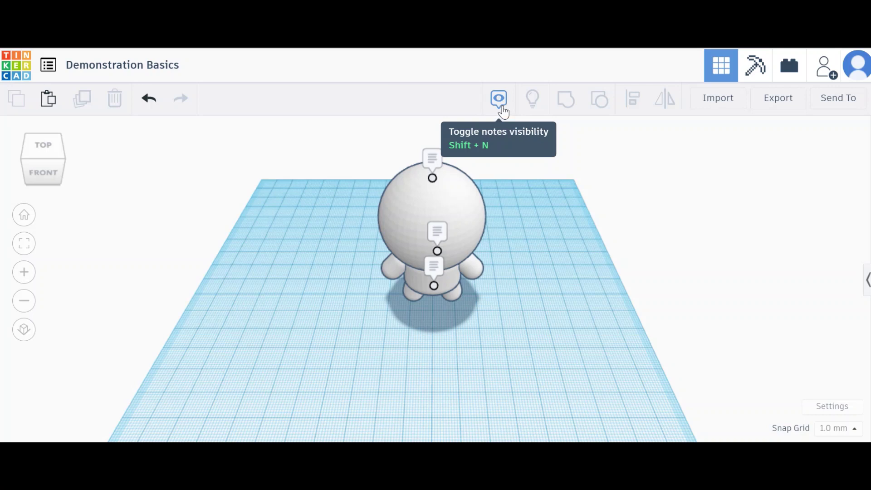
- Hide all notes on the figure and show them again, two times in a row
left_click(501, 102)
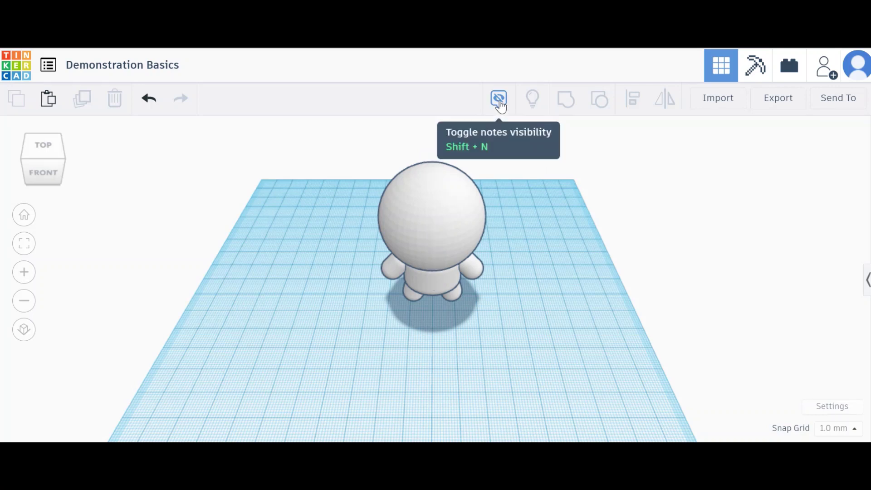
left_click(501, 103)
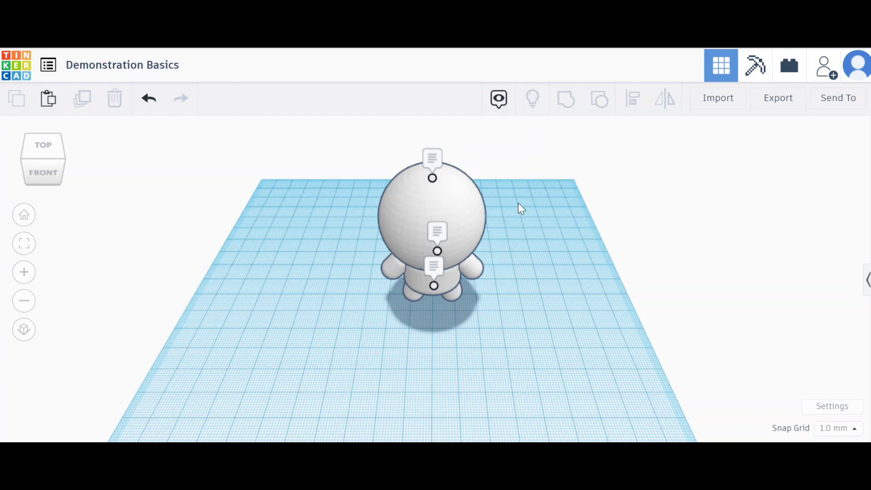
key("n")
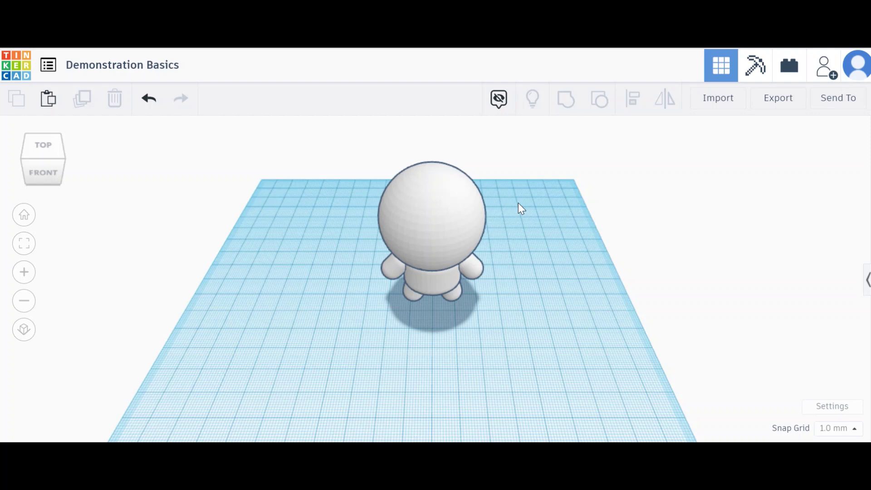
key("n")
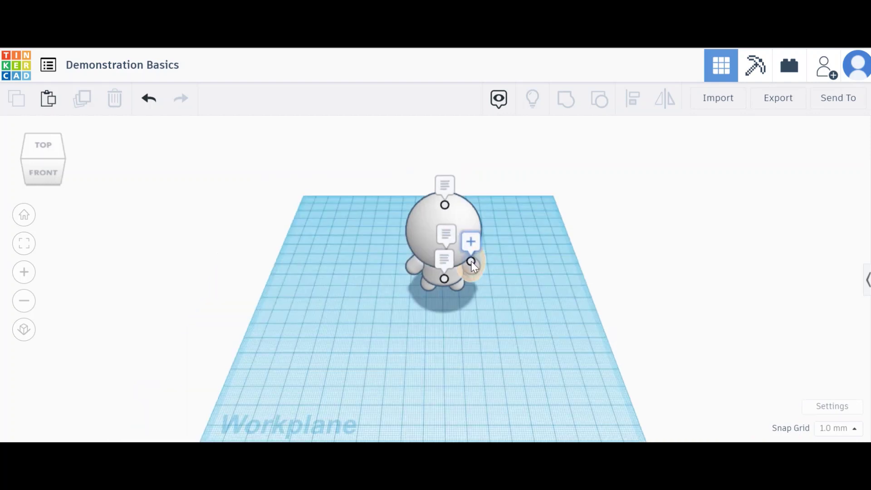
- Attach a three-line note reading "Add 3 fingers", "Colour blue." and "Long fingernails." to the end of the right-hand arm as seen from the front
scroll(471, 262, "up", 5)
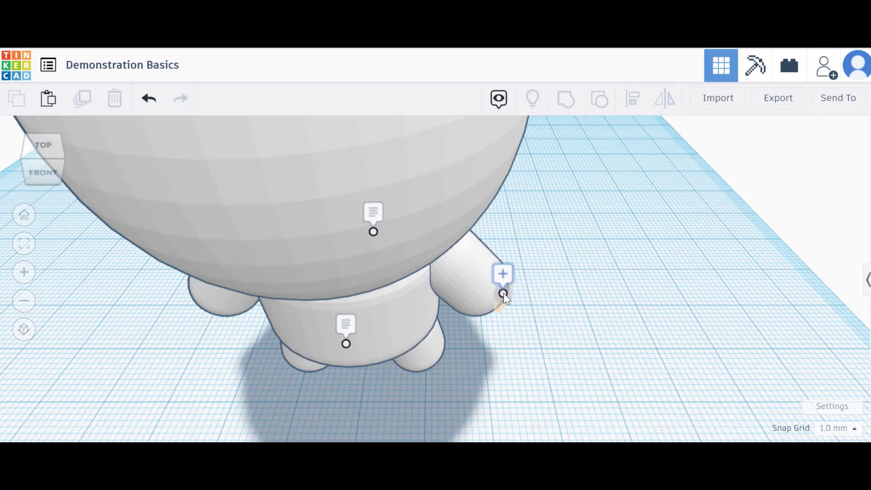
left_click(504, 294)
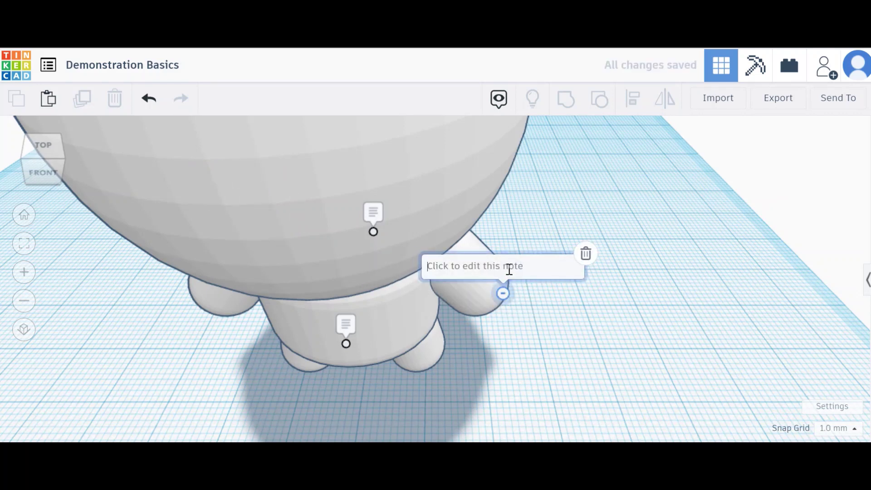
type("Add 3 fingers")
key("Return")
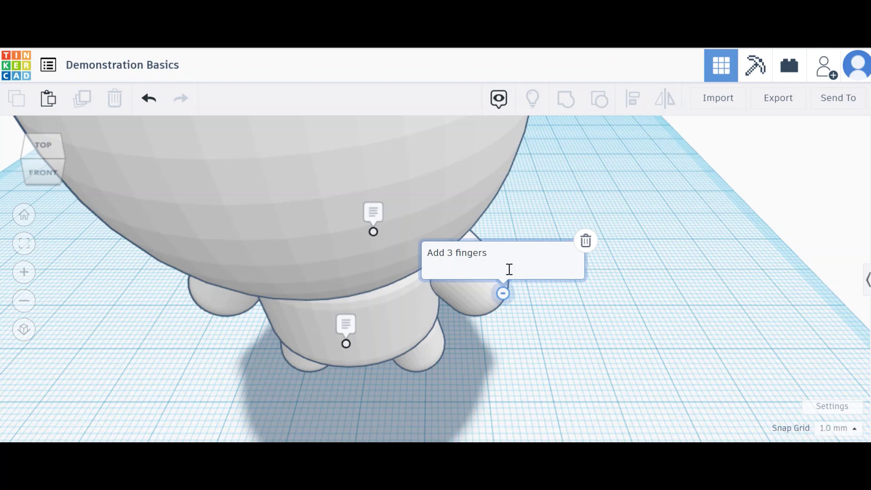
type("Colour blue.")
key("Return")
type("N")
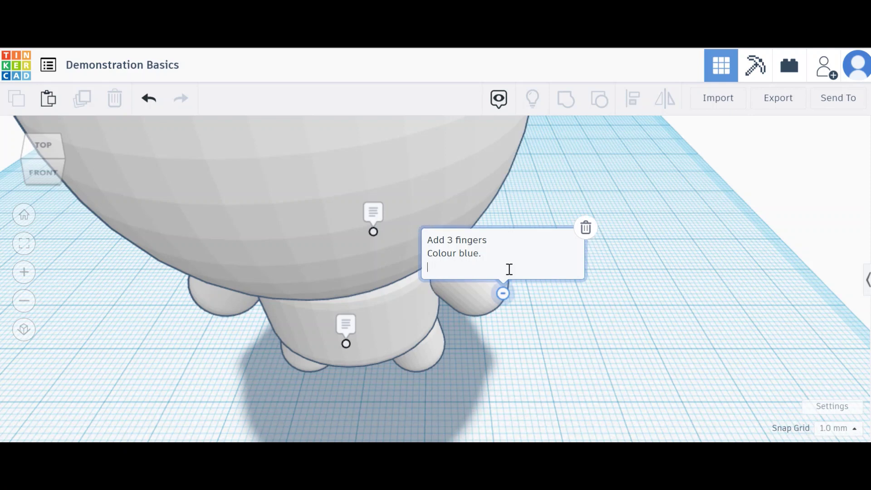
type("Long fingernails.")
left_click(574, 304)
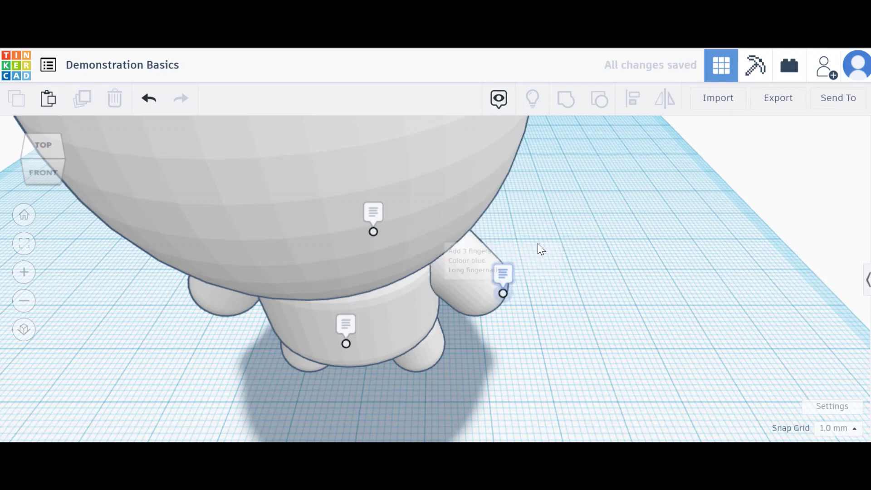
- Open the note on the arm to read its full text, and collapse it again
scroll(539, 242, "down", 5)
scroll(385, 195, "down", 2)
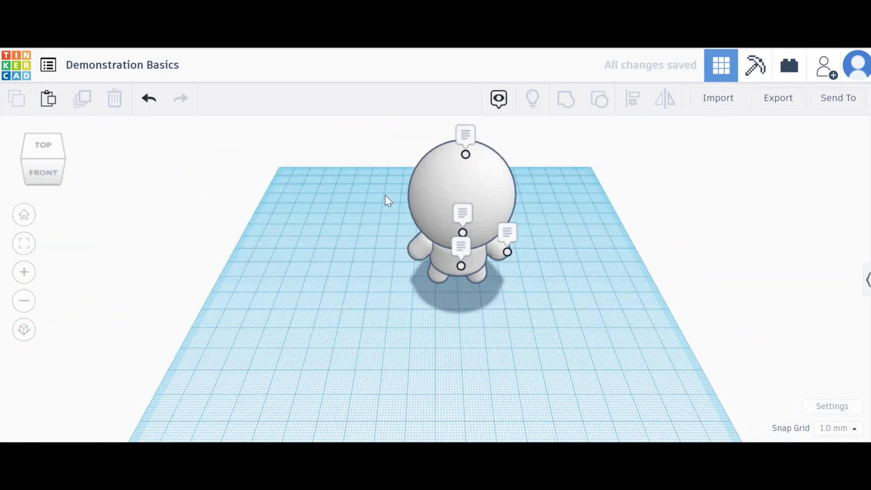
scroll(502, 176, "up", 3)
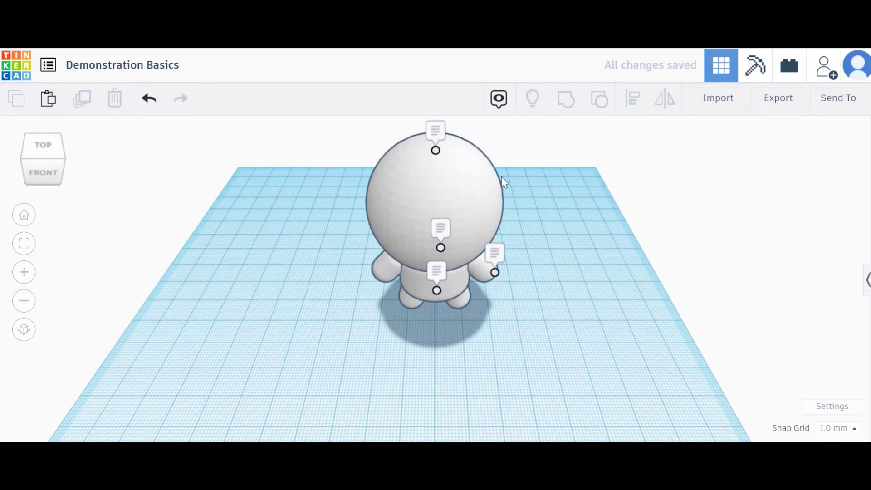
mouse_move(342, 263)
right_mouse_down()
mouse_move(316, 239)
mouse_move(290, 243)
mouse_move(338, 260)
right_mouse_up()
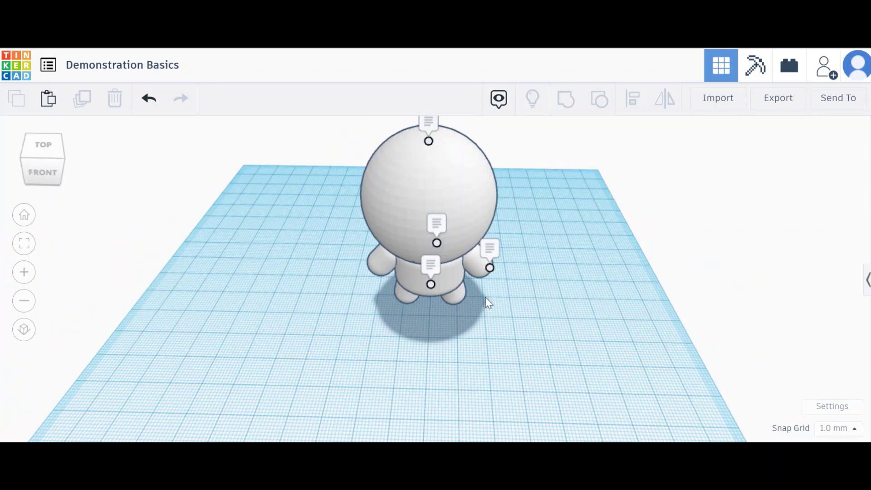
left_click(491, 263)
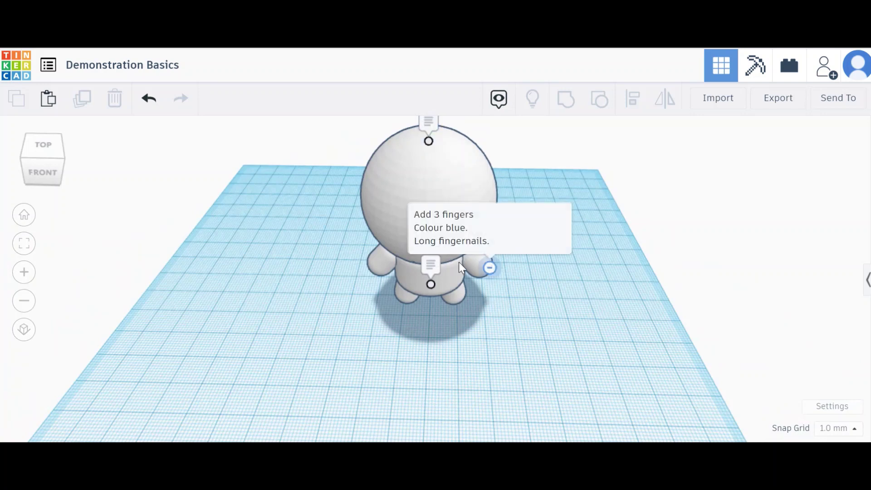
left_click(490, 268)
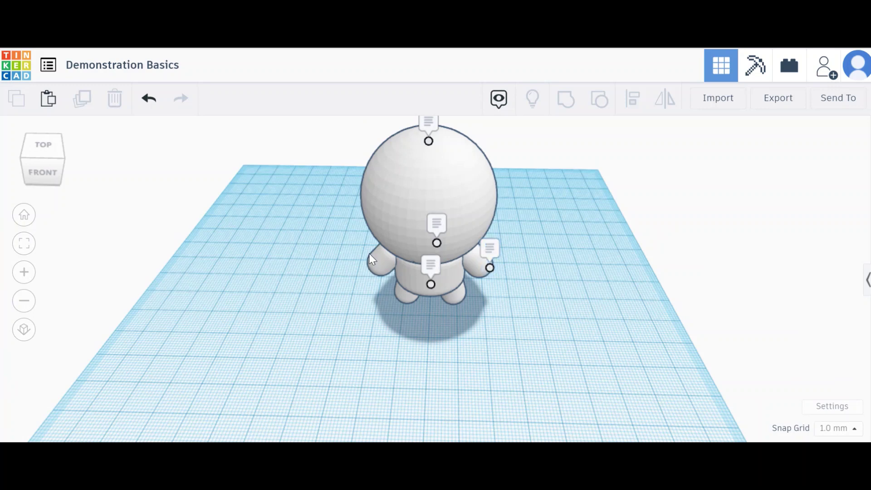
scroll(369, 254, "down", 4)
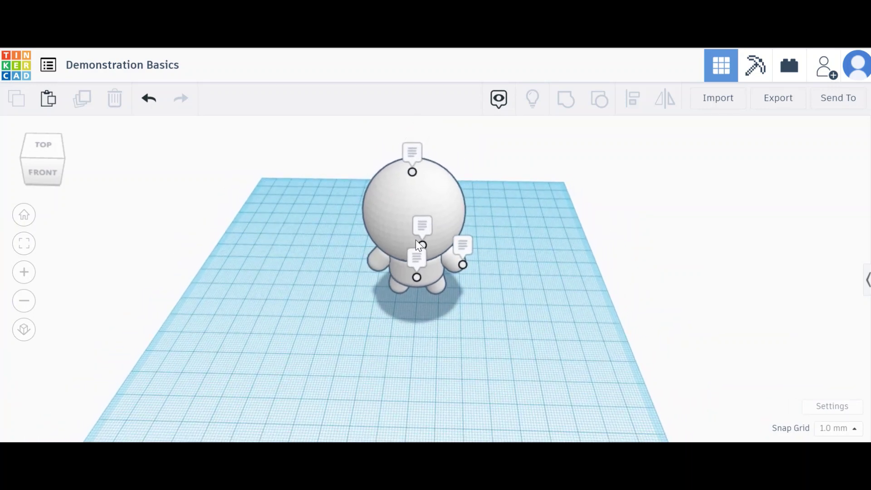
- Expand the shapes library again, and place an empty note on the front of the figure's head before discarding it
mouse_move(489, 239)
right_mouse_down()
mouse_move(451, 229)
mouse_move(505, 239)
right_mouse_up()
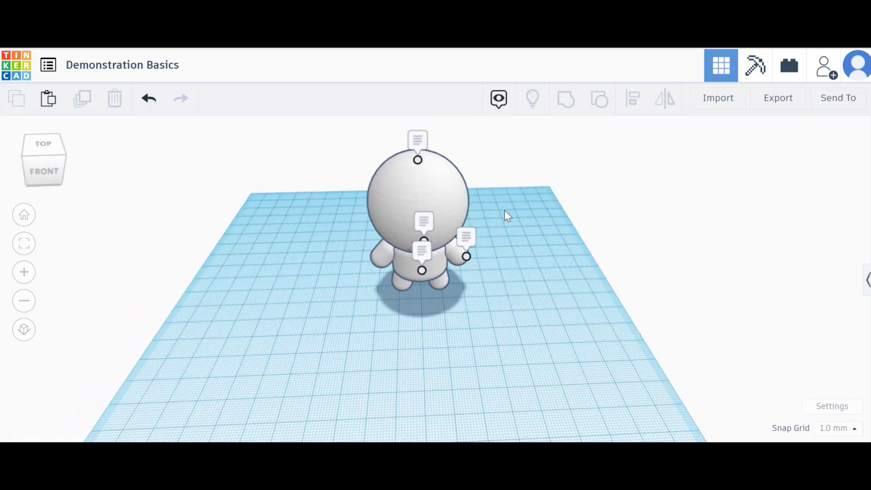
left_click(867, 280)
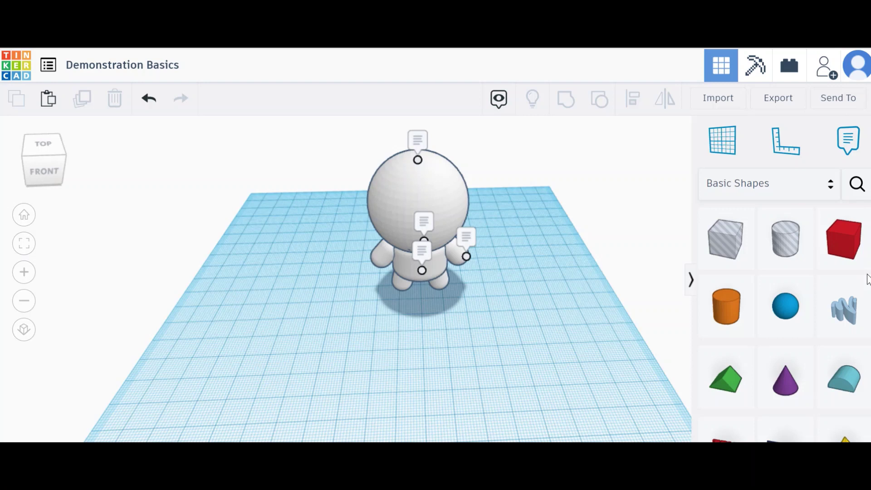
left_click(841, 144)
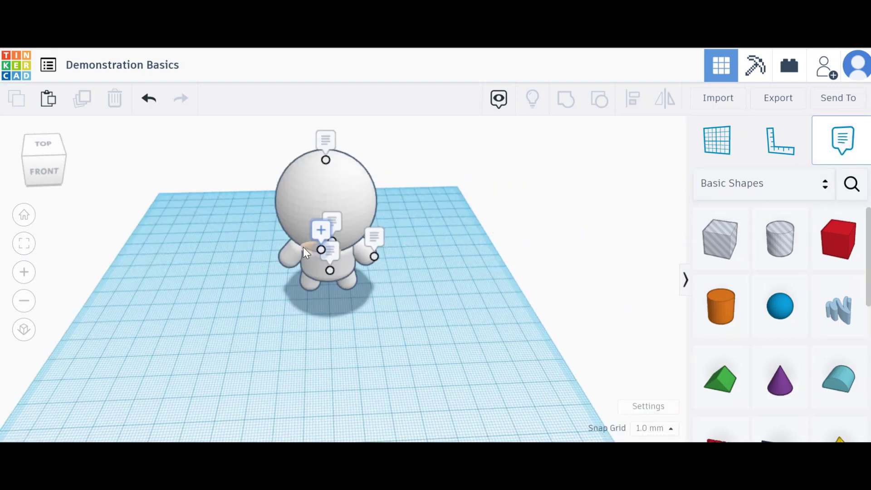
left_click(305, 204)
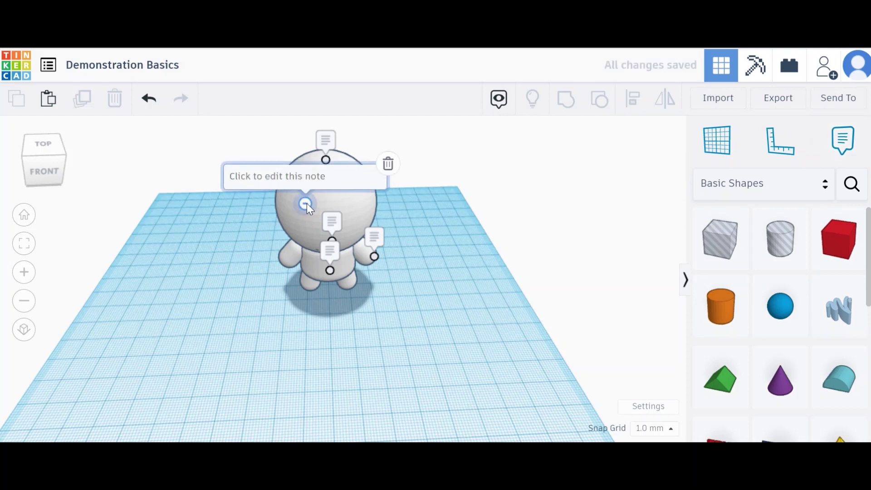
key("Escape")
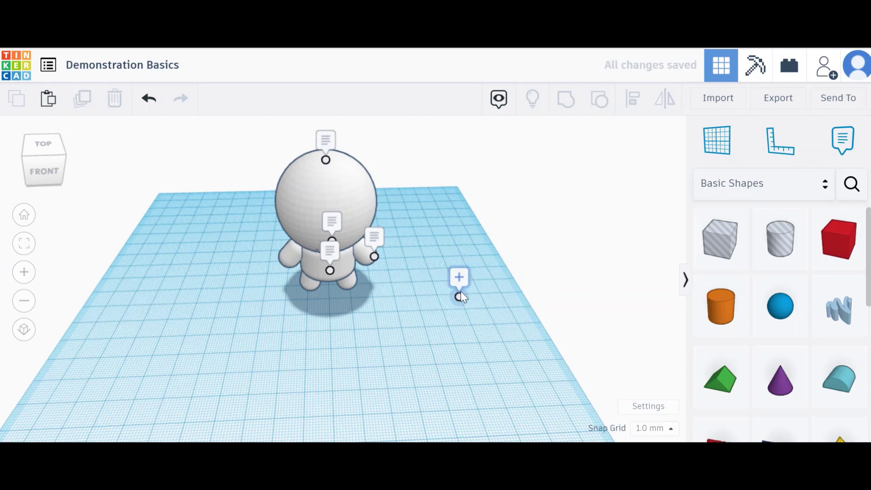
- Place a note reading "acuiaduio" on the empty workplane beside the figure and delete that note
left_click(460, 282)
left_click(460, 274)
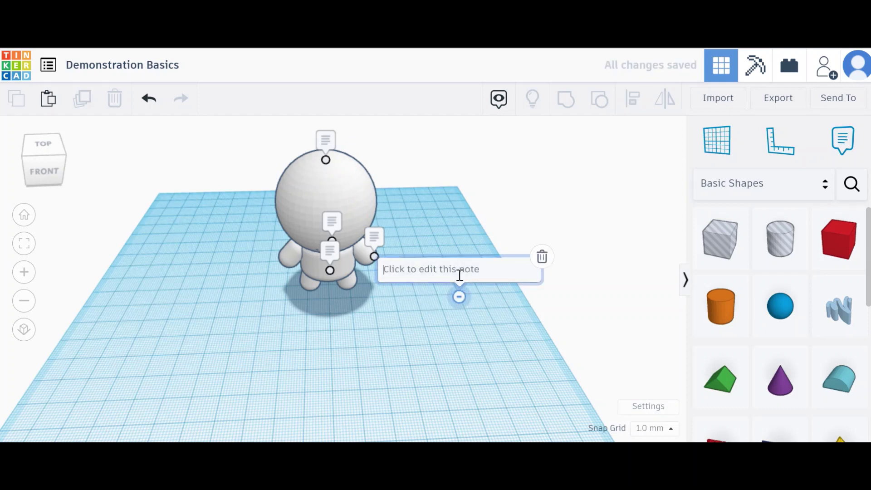
type("acuiaduio")
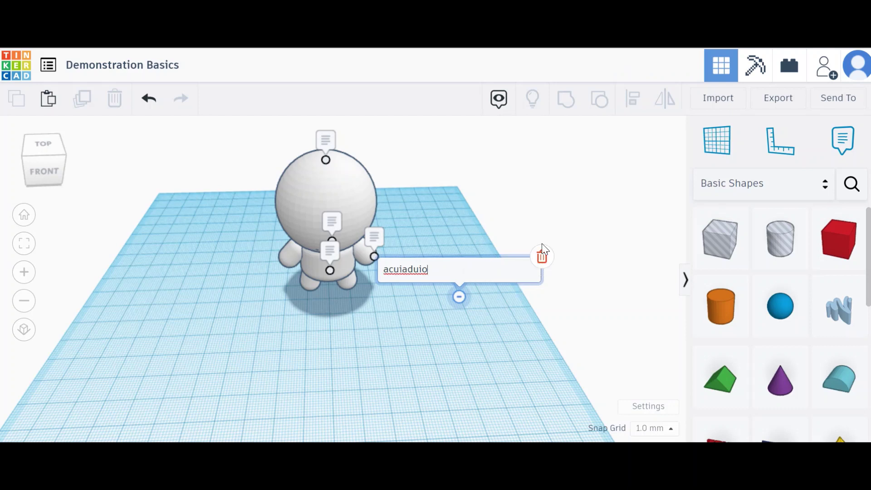
left_click(542, 258)
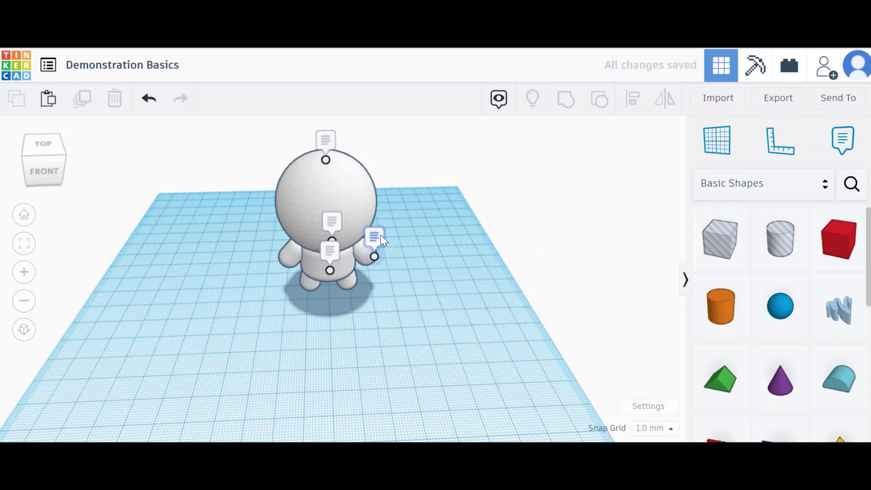
- Hide all notes on the figure and view the bare model
left_click(502, 100)
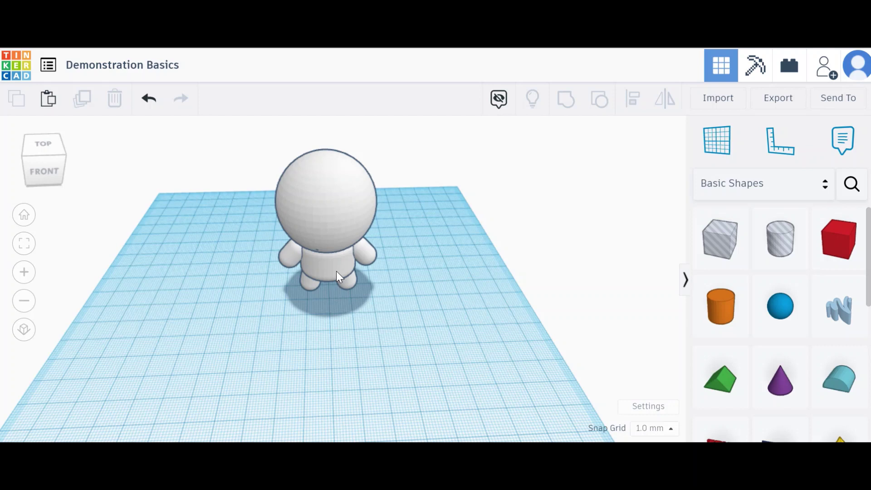
scroll(331, 267, "up", 2)
scroll(330, 266, "down", 3)
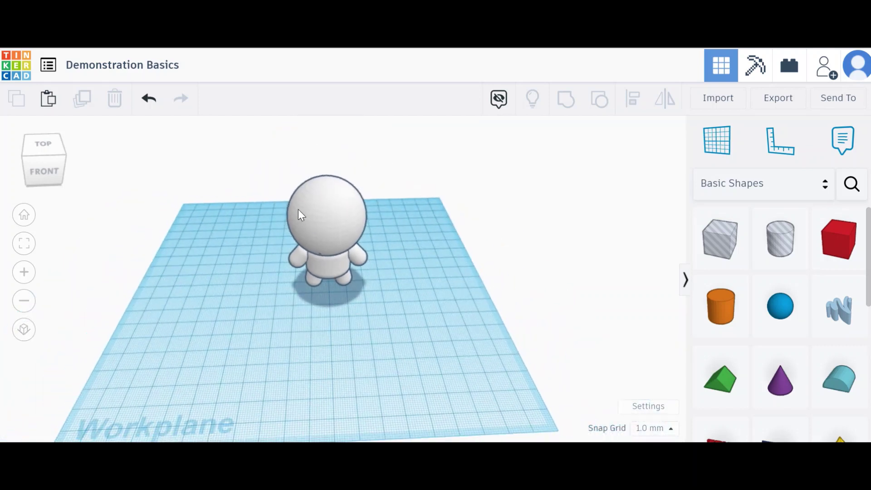
scroll(298, 210, "up", 1)
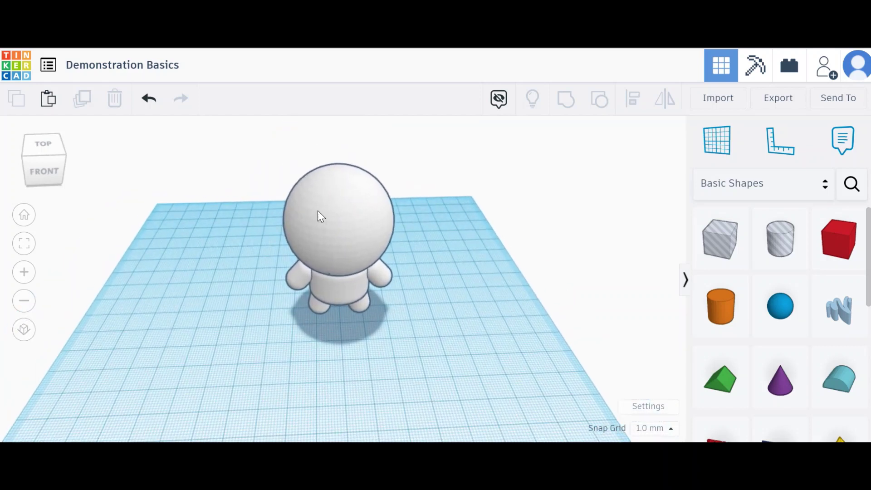